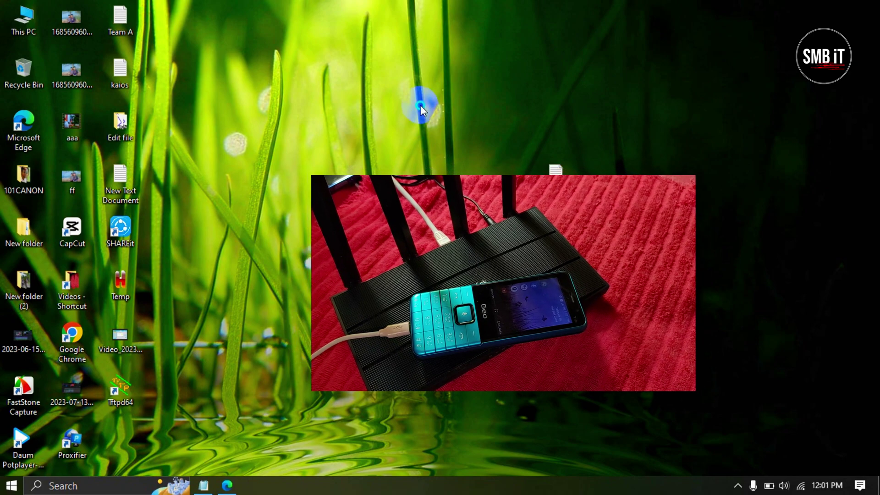
Step: Refresh the desktop, browse This PC to Downloads > Platform-tools > Platform-tools, and select the address bar
right_click(420, 105)
click(452, 147)
double_click(24, 21)
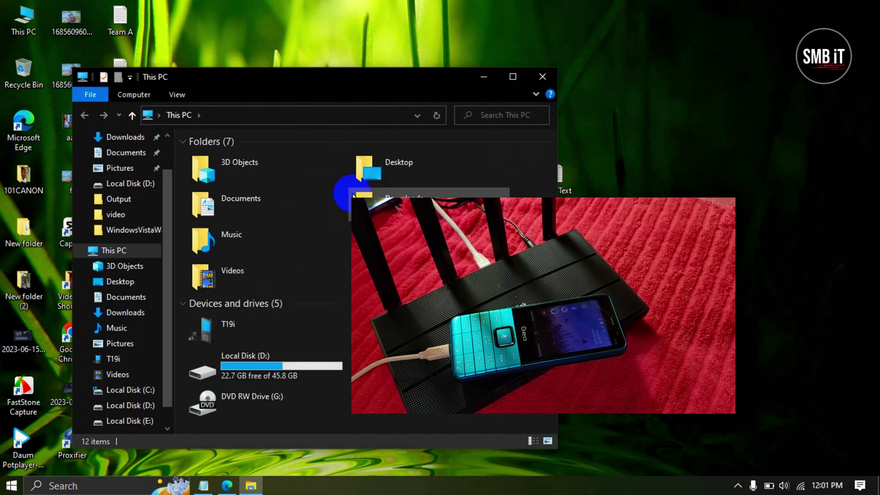
double_click(404, 198)
scroll(275, 275, down, 5)
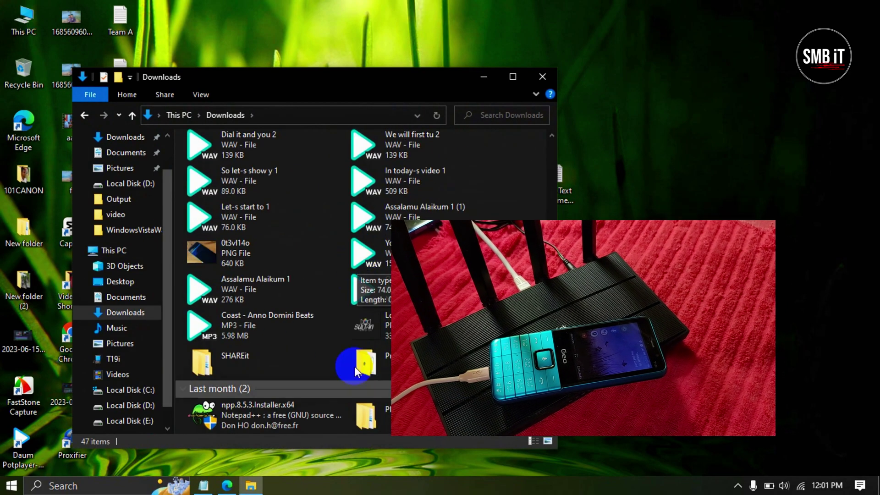
double_click(386, 413)
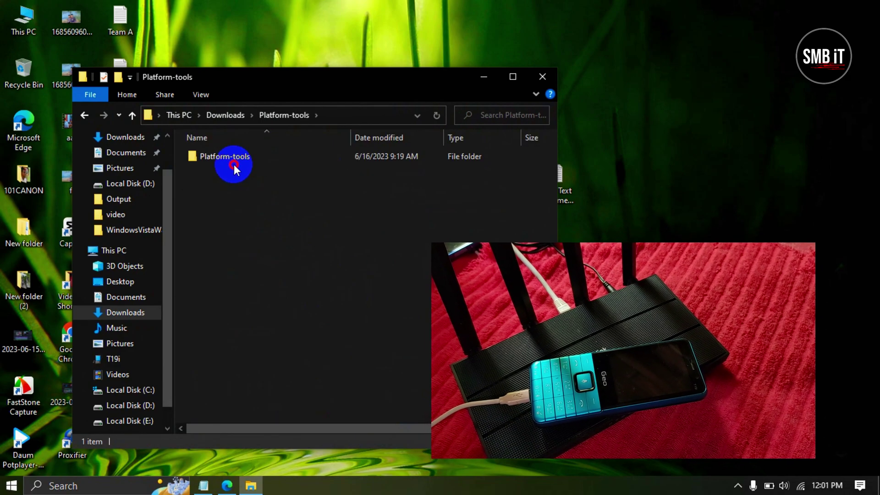
double_click(235, 165)
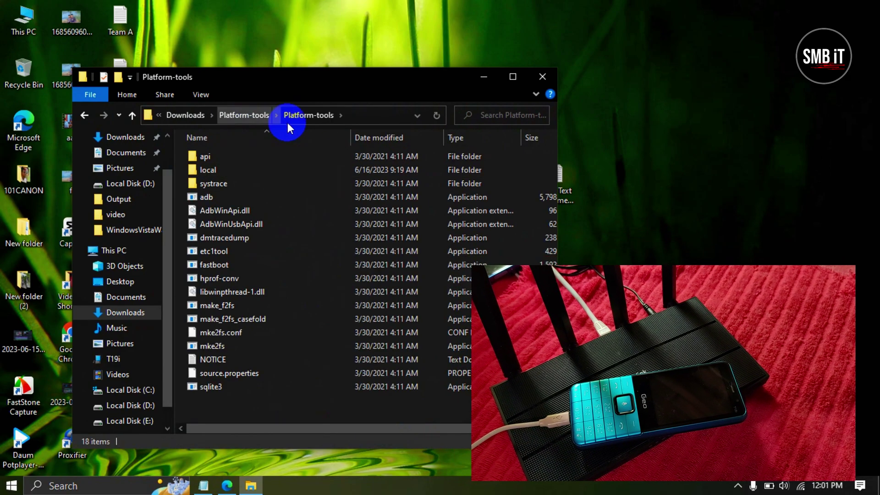
click(359, 117)
text(cmd)
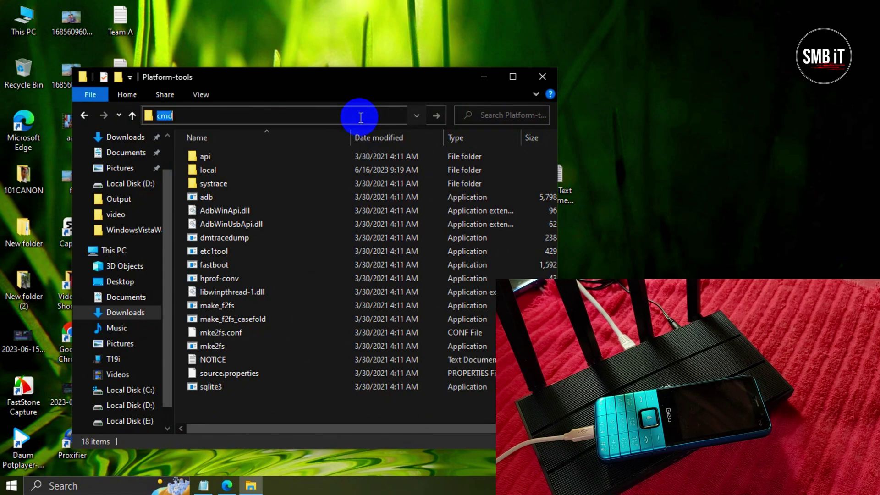
Step: Launch cmd in the folder, run adb devices, and highlight the daemon and device ID lines
key(Return)
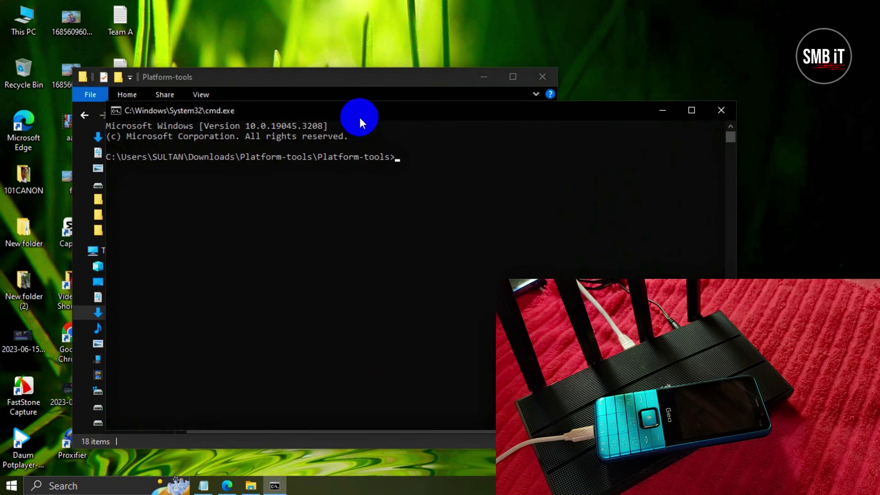
text(adb de)
text(vices)
key(Return)
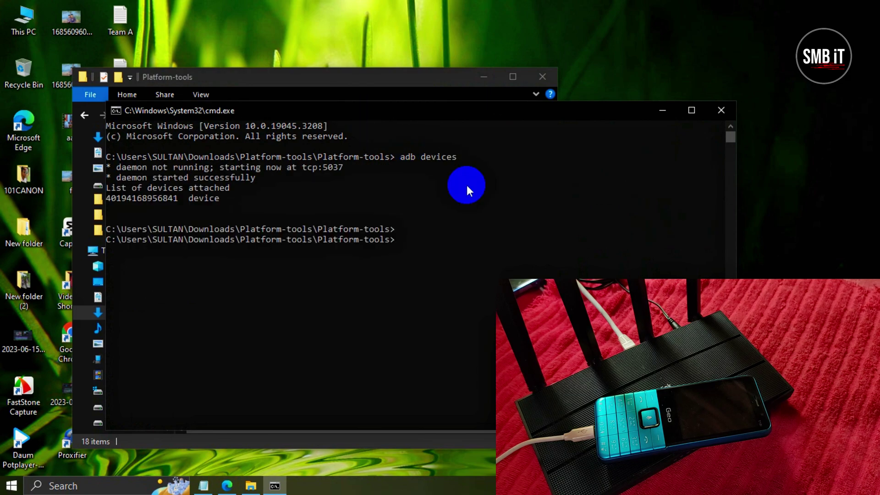
drag(253, 166, 123, 195)
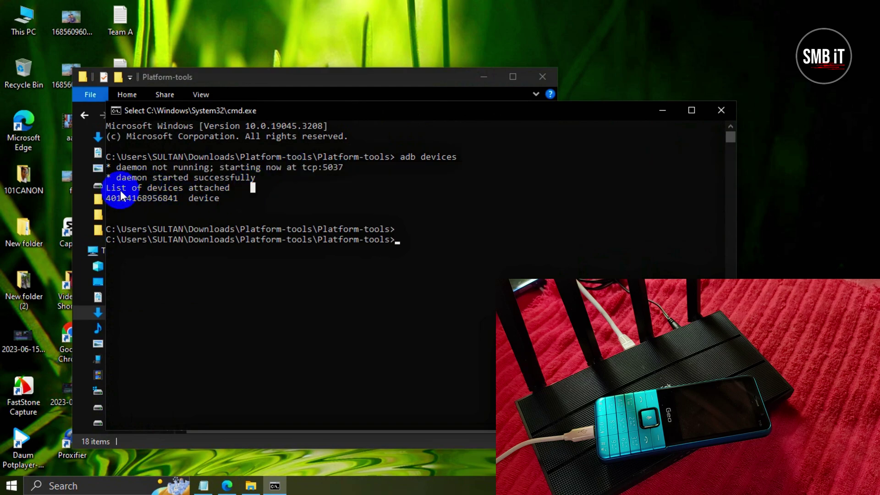
click(141, 170)
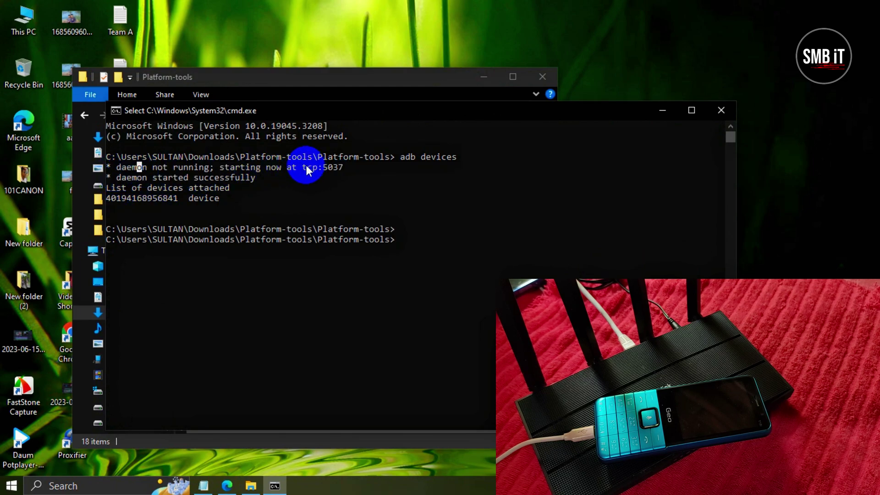
drag(110, 196, 227, 198)
click(226, 198)
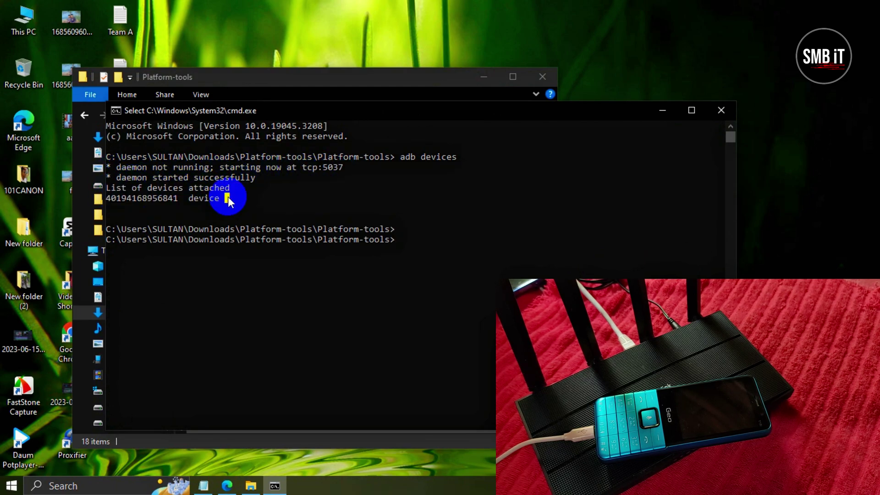
Step: Move the Command Prompt window up and left and make it narrower
click(481, 77)
drag(495, 110, 447, 59)
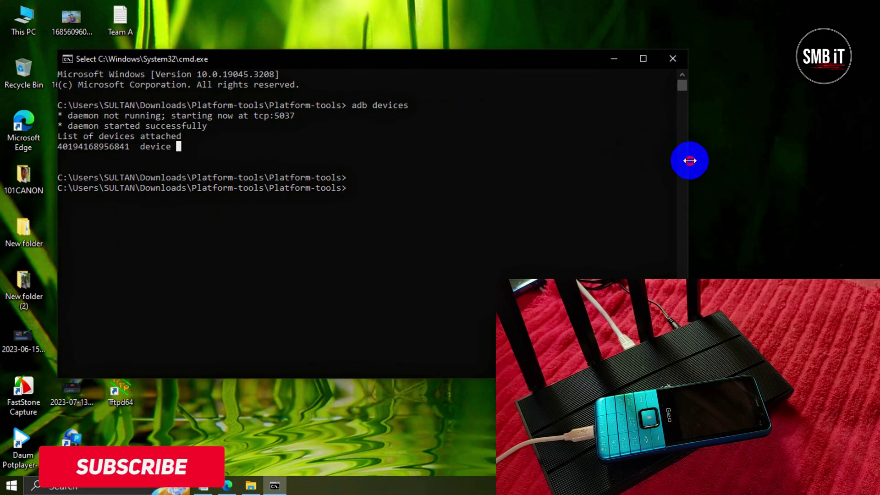
mouse_move(690, 161)
mouse_down()
mouse_move(508, 179)
mouse_move(751, 74)
mouse_up()
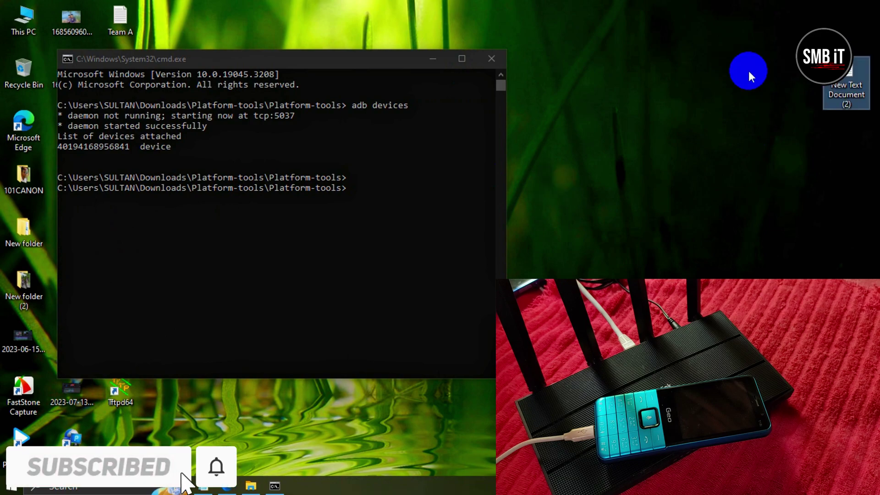
mouse_move(380, 78)
mouse_down()
mouse_move(425, 69)
mouse_move(663, 75)
mouse_up()
Step: Copy 'adb reboot-bootloader' from the notes file, paste it at the prompt and run it
double_click(845, 86)
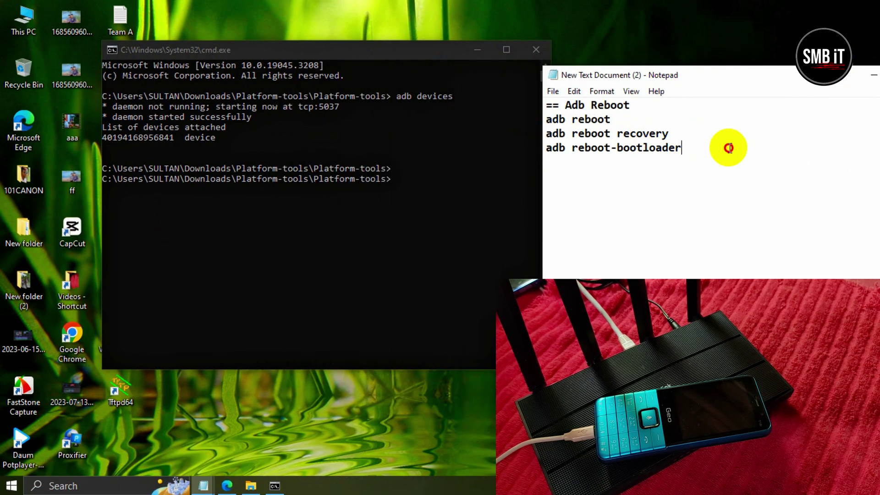
right_click(581, 150)
click(624, 190)
click(402, 186)
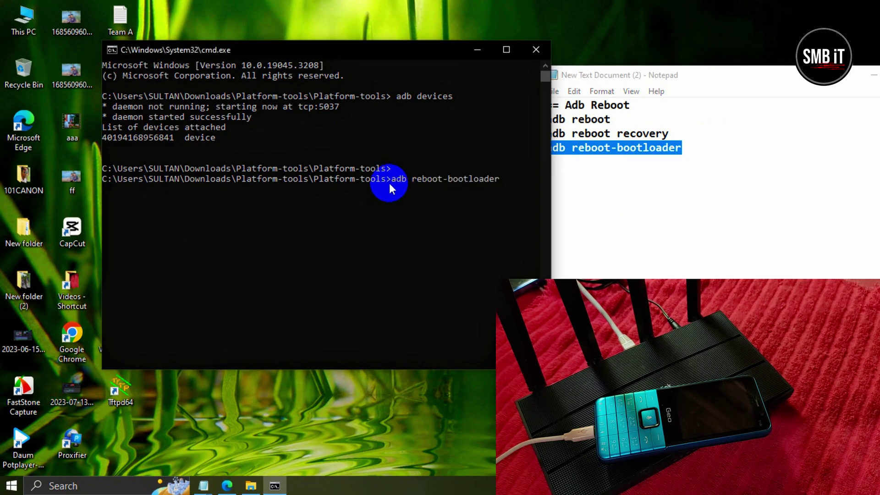
key(Return)
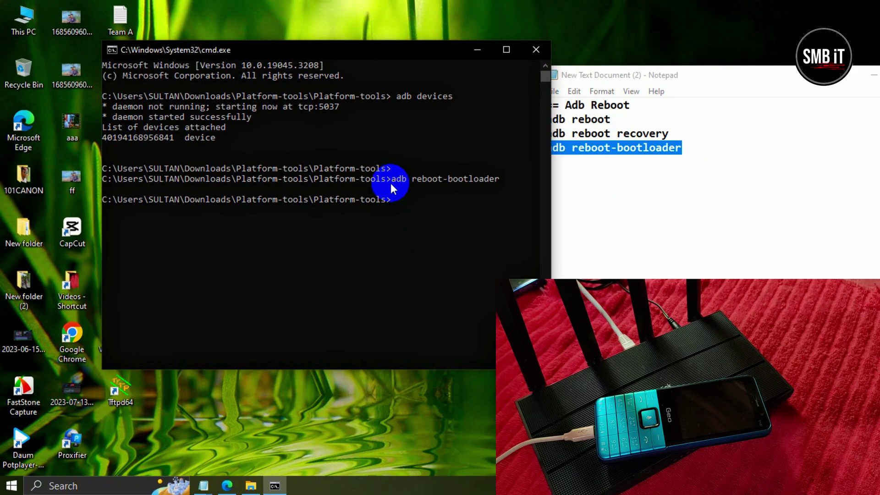